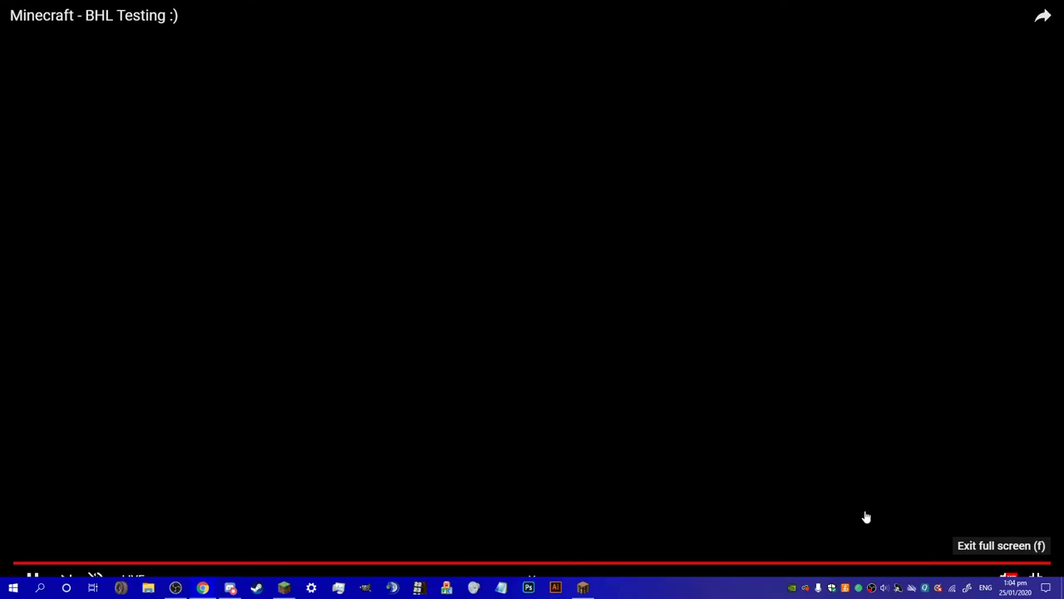
- Leave the full-screen video, return to the rink, and briefly open and close chat
key(Escape)
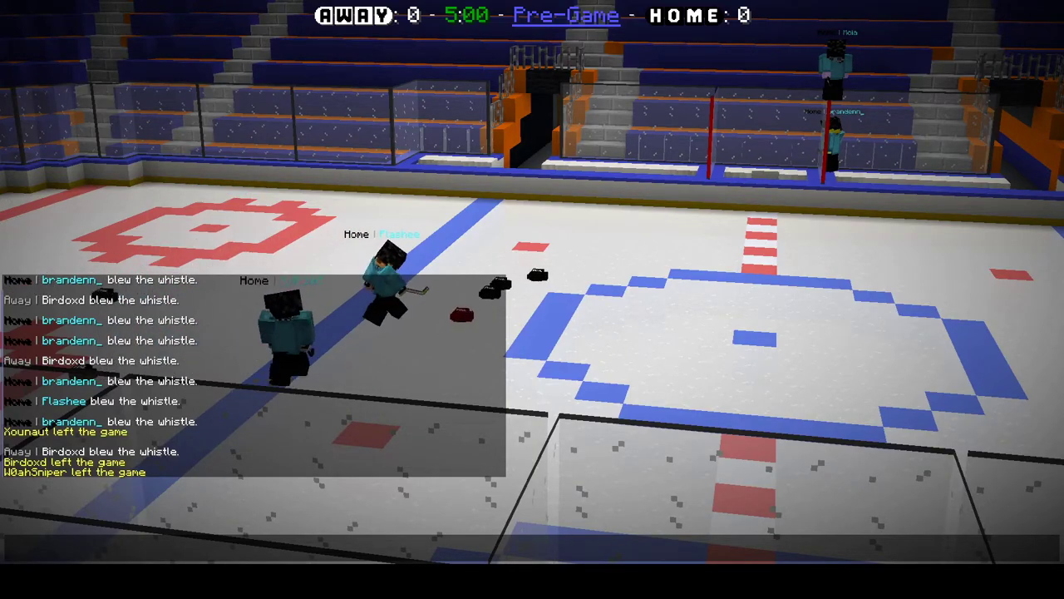
key(Escape)
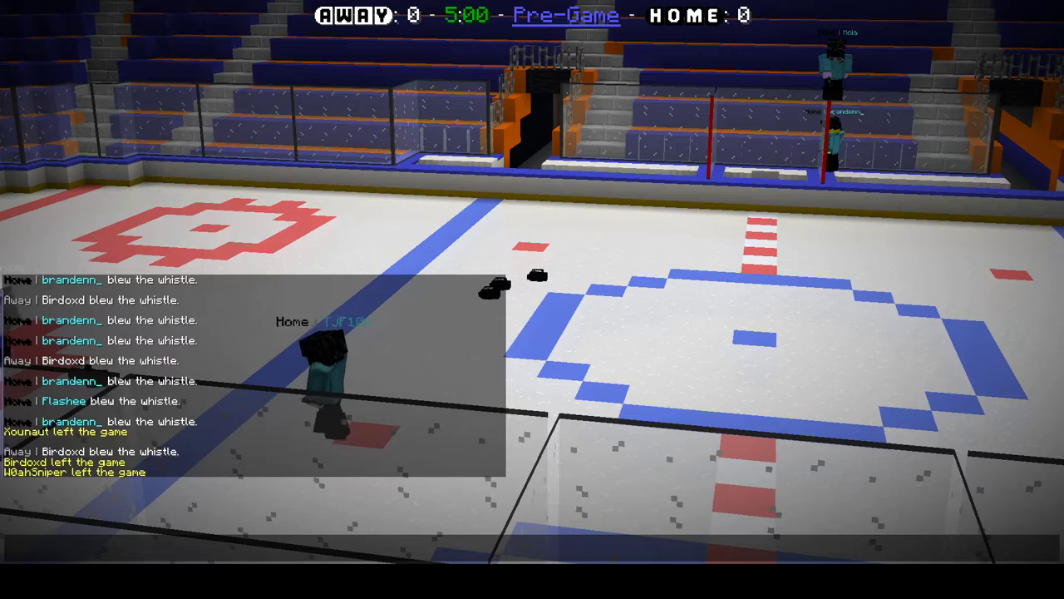
key(t)
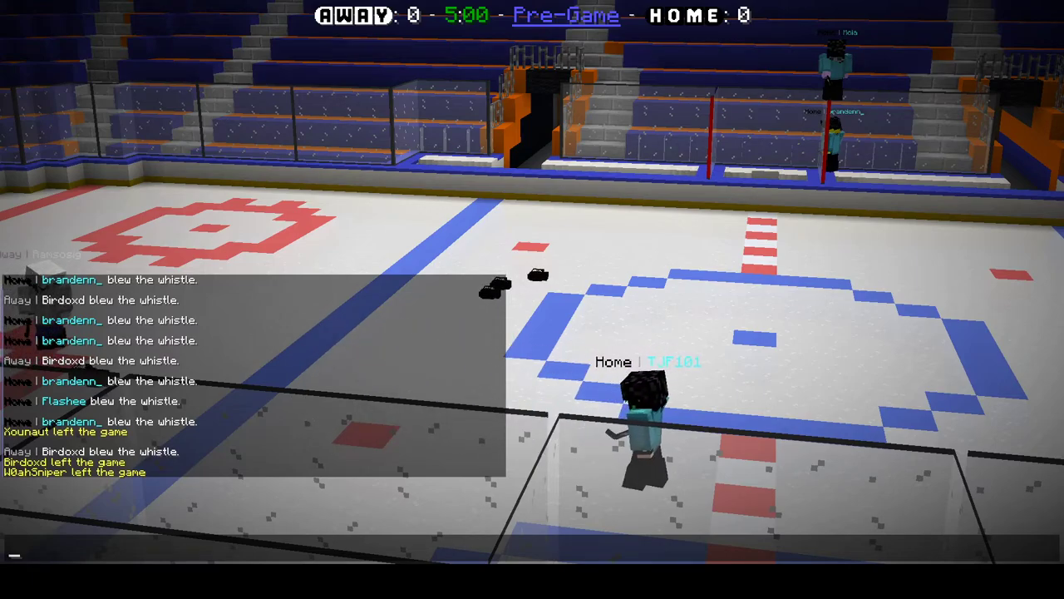
key(Escape)
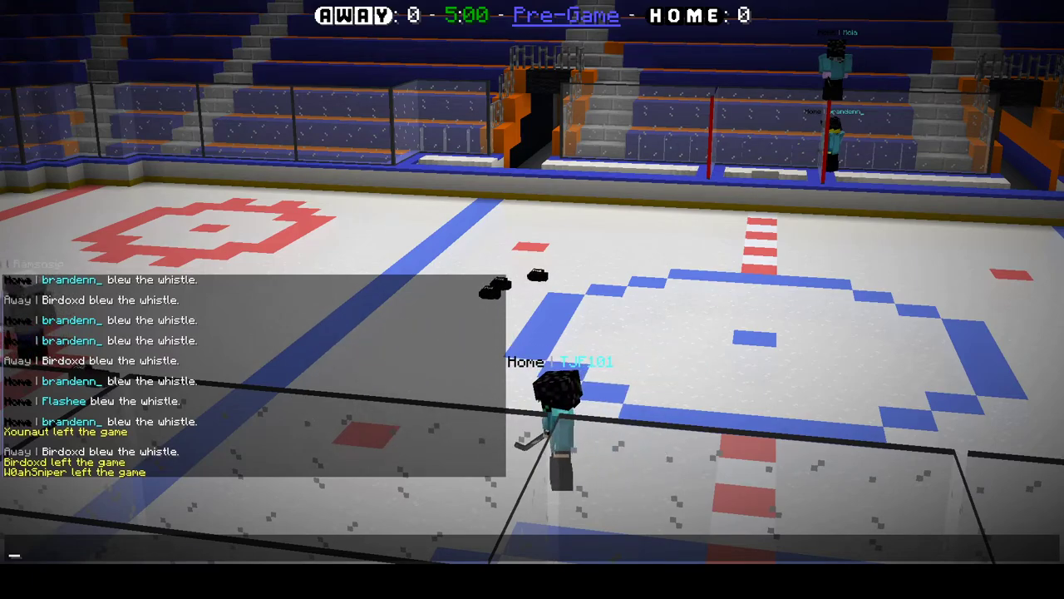
key(w)
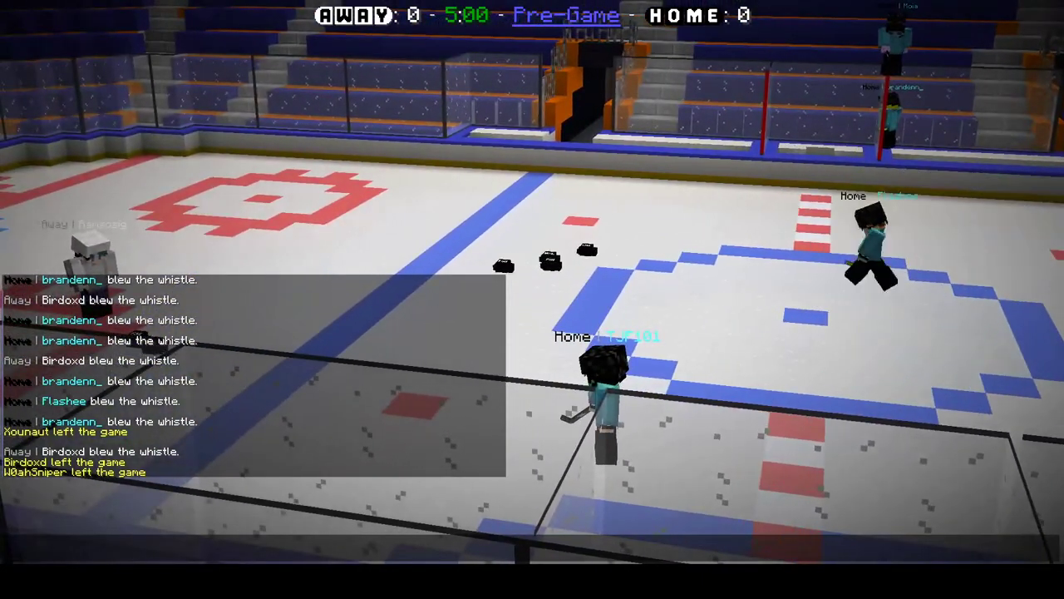
- Toggle chat a few more times, then close it and show the server player list
key(t)
key(Escape)
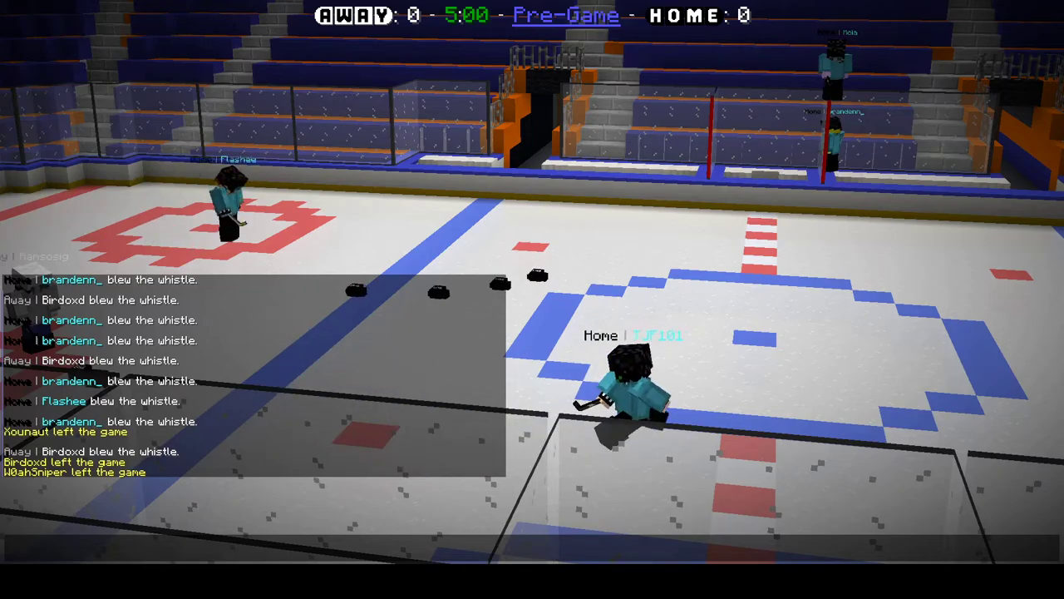
key(t)
key(Escape)
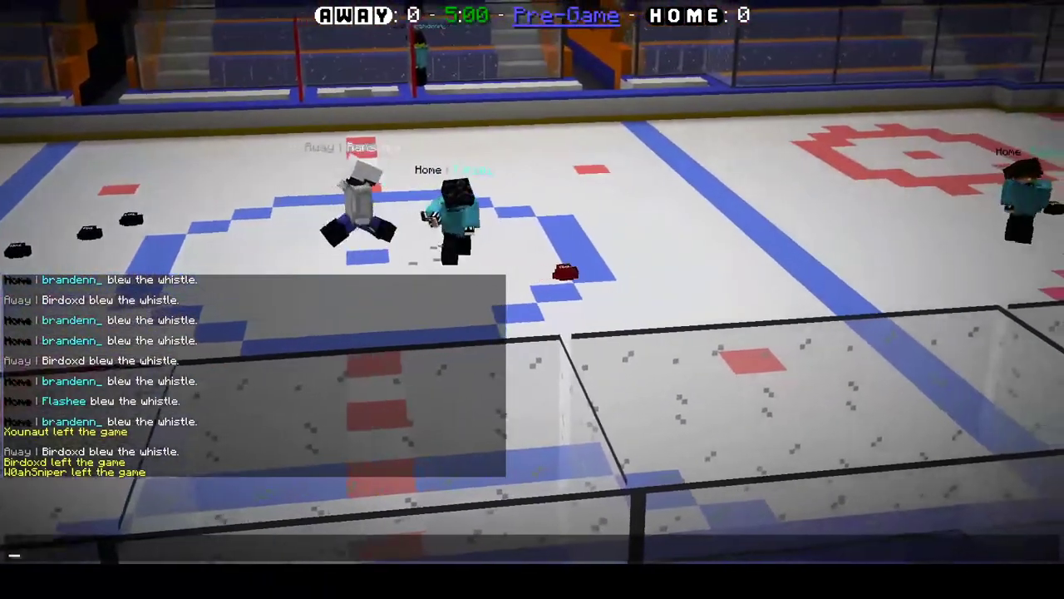
key(t)
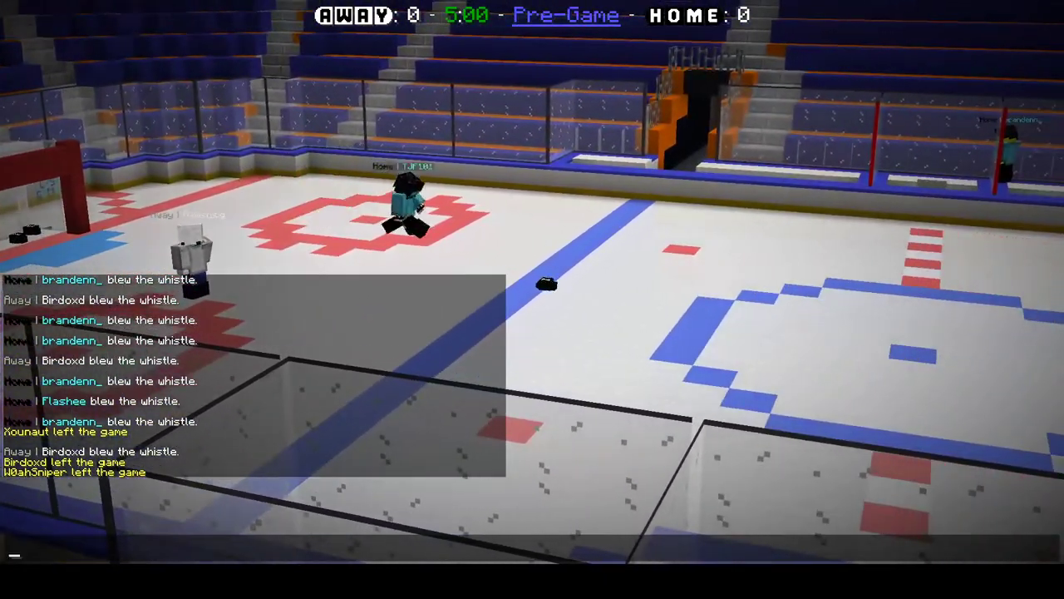
key(t)
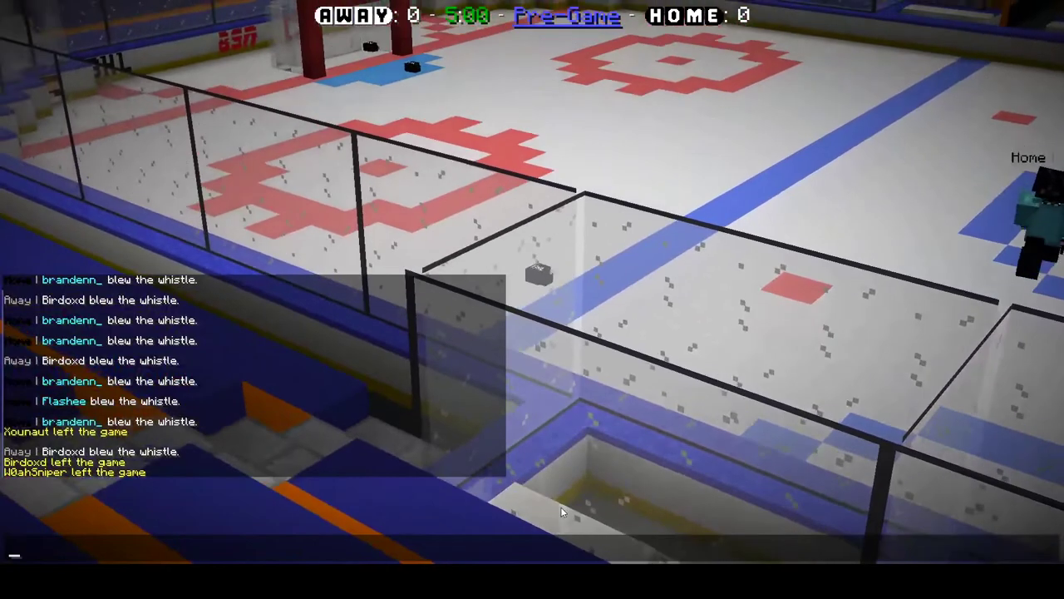
key(Escape)
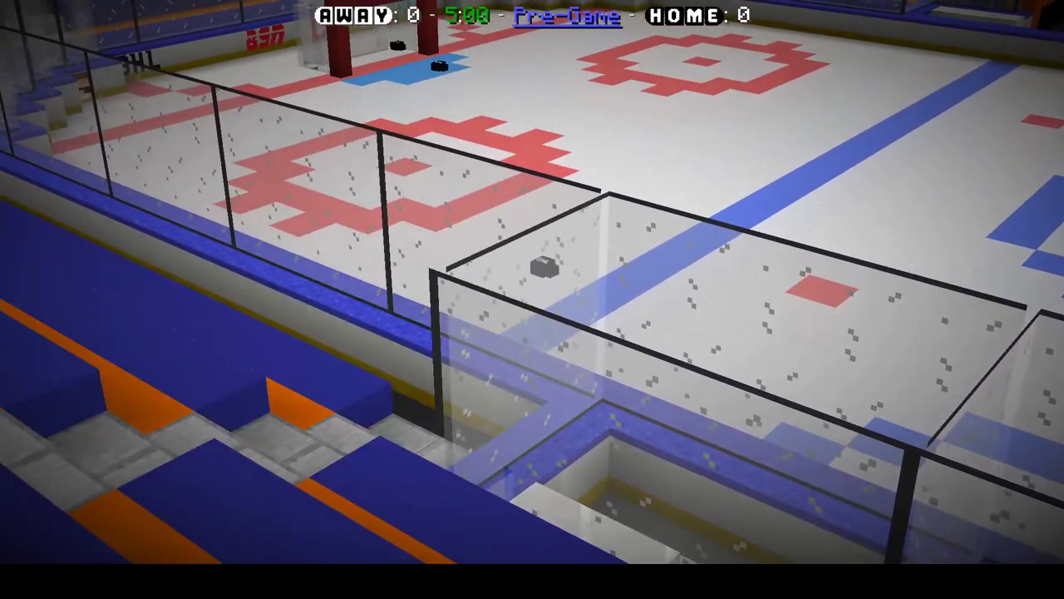
key(Tab)
key(Tab)
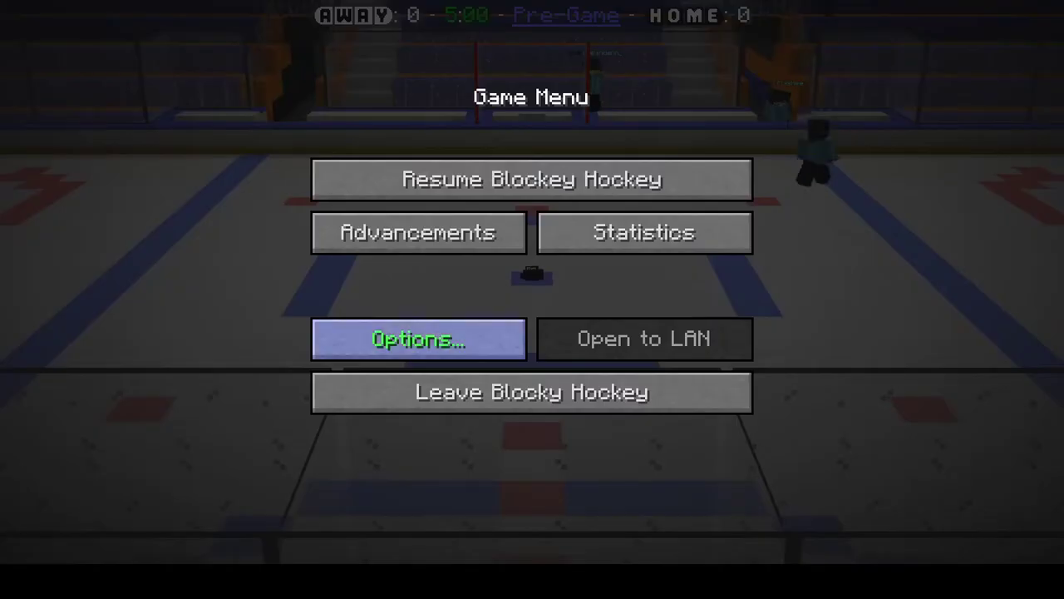
key(Escape)
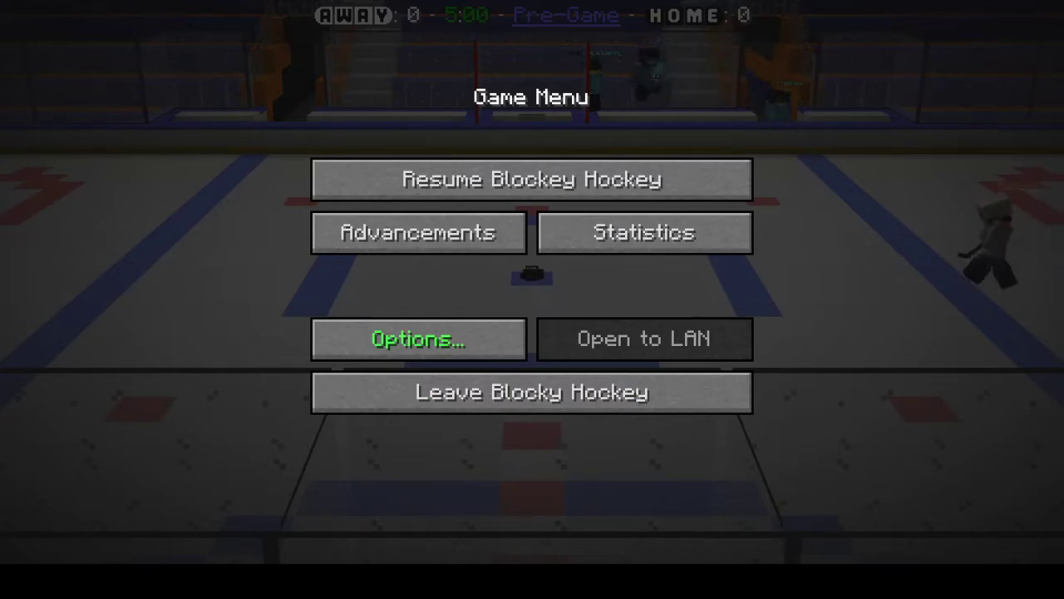